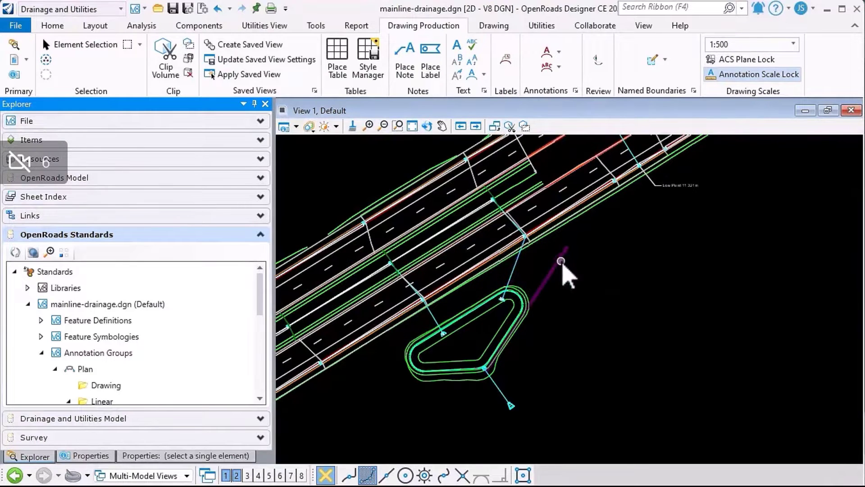
# In OpenRoads Standards, add a Flow Arrow Annotation to the DU_PL-Dia_Len_Slp_Mat annotation group.
pyautogui.scroll(-5, 265, 322)
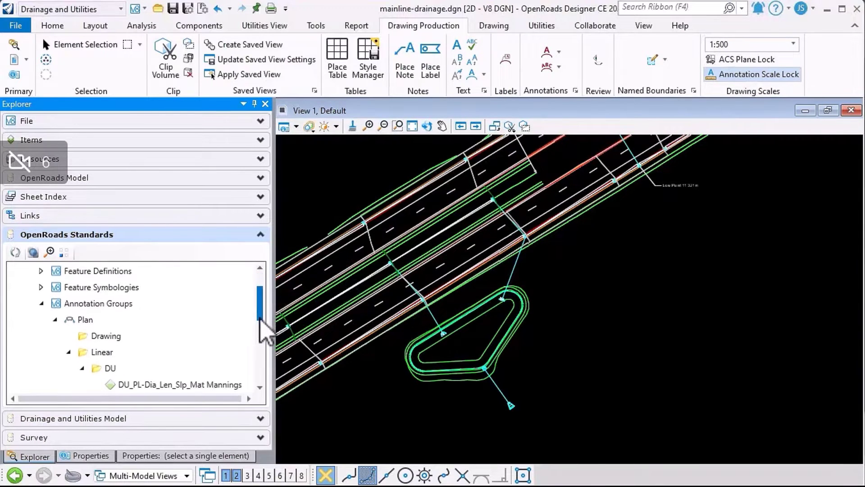
pyautogui.click(167, 370)
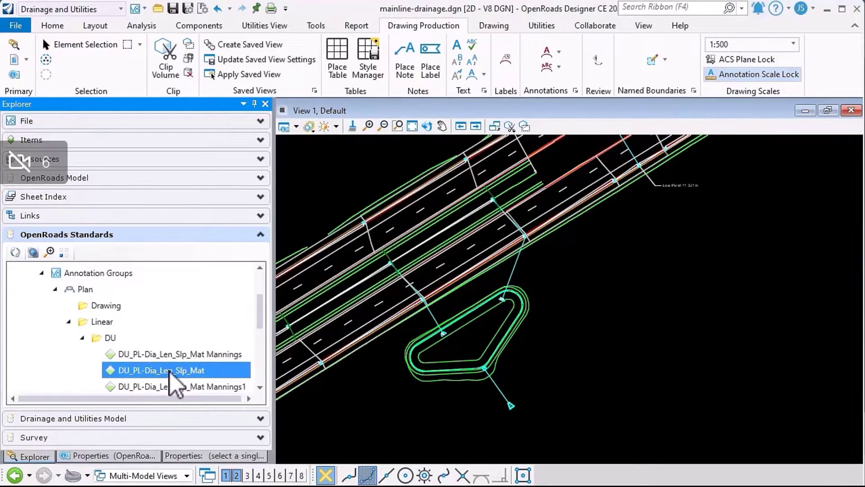
pyautogui.rightClick(170, 376)
pyautogui.click(211, 379)
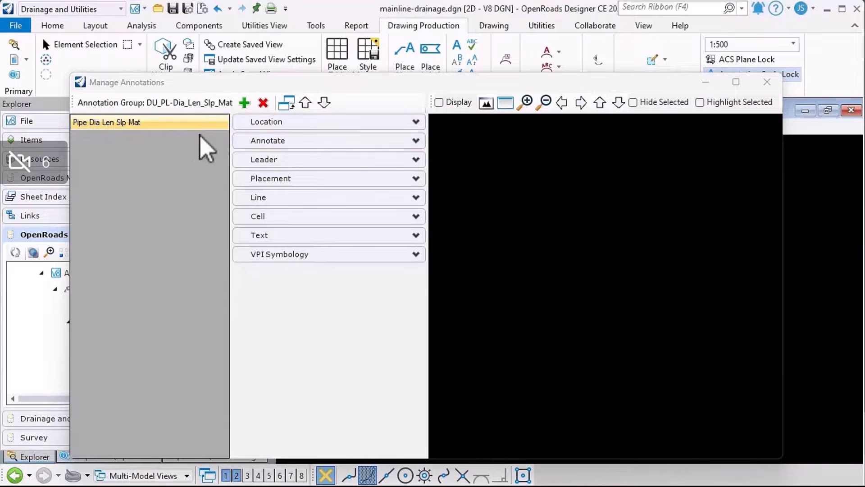
pyautogui.click(244, 104)
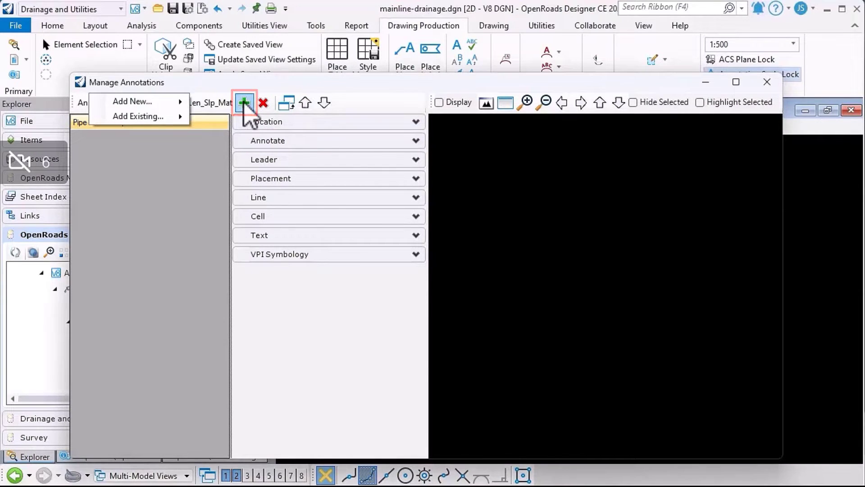
pyautogui.moveTo(171, 102)
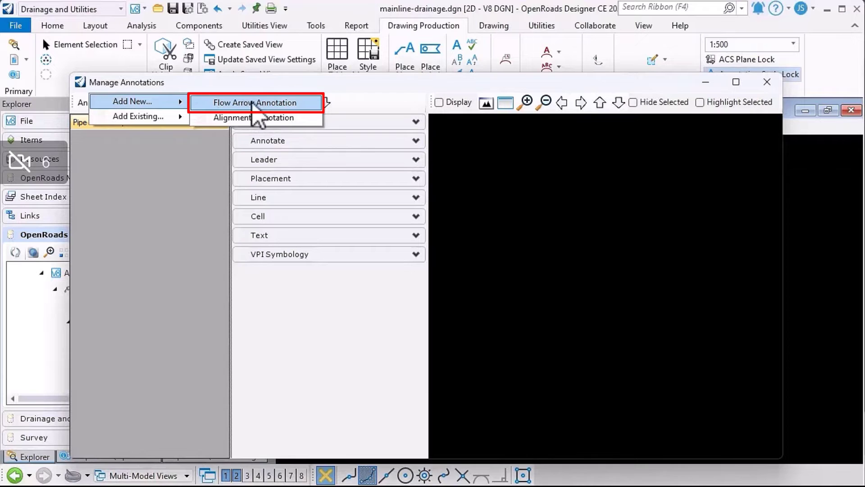
pyautogui.click(269, 103)
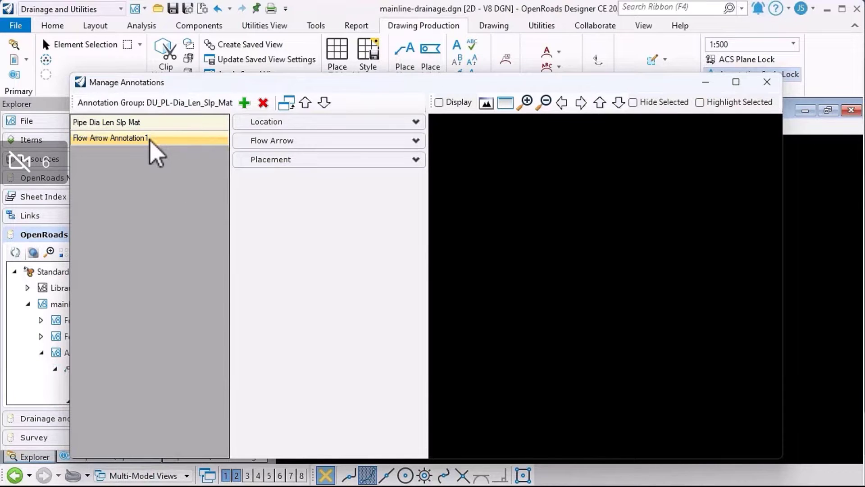
# Set the flow arrow Location increment option to Percent with a value of 50.
pyautogui.click(283, 122)
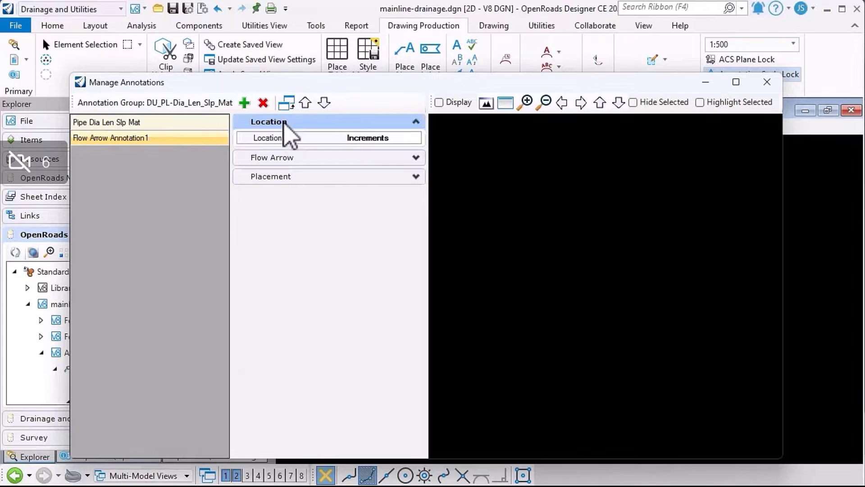
pyautogui.click(379, 138)
pyautogui.click(415, 138)
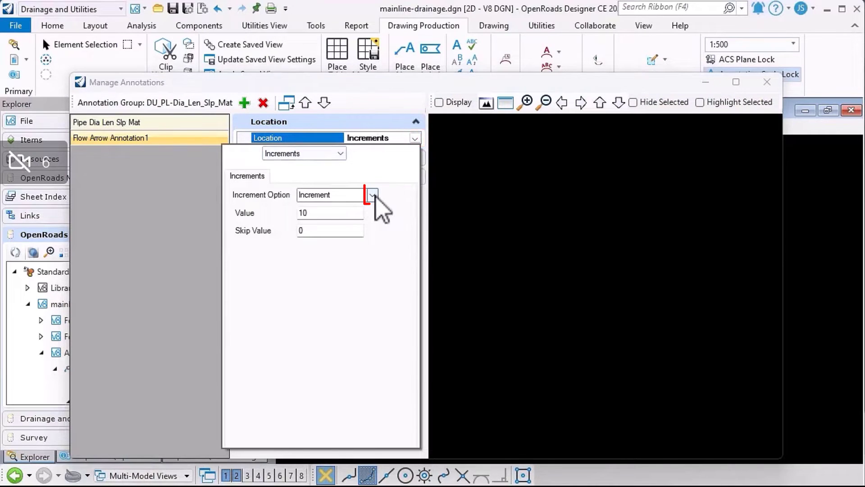
pyautogui.click(374, 197)
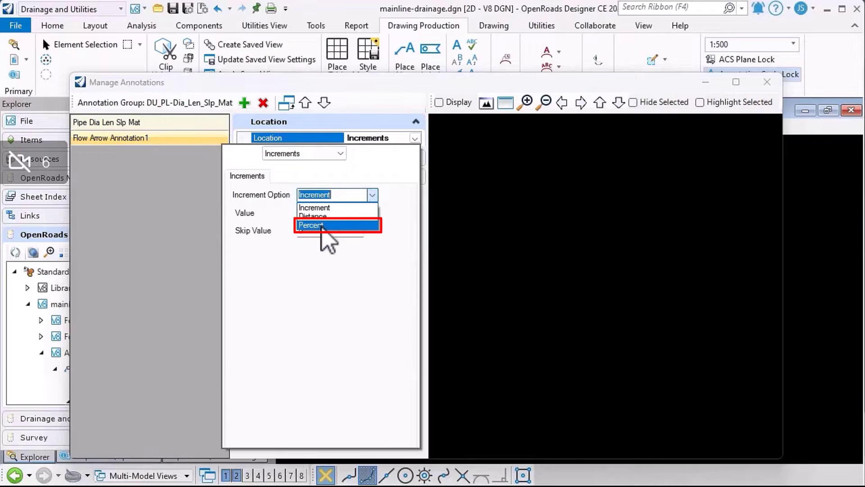
pyautogui.click(322, 226)
pyautogui.doubleClick(318, 213)
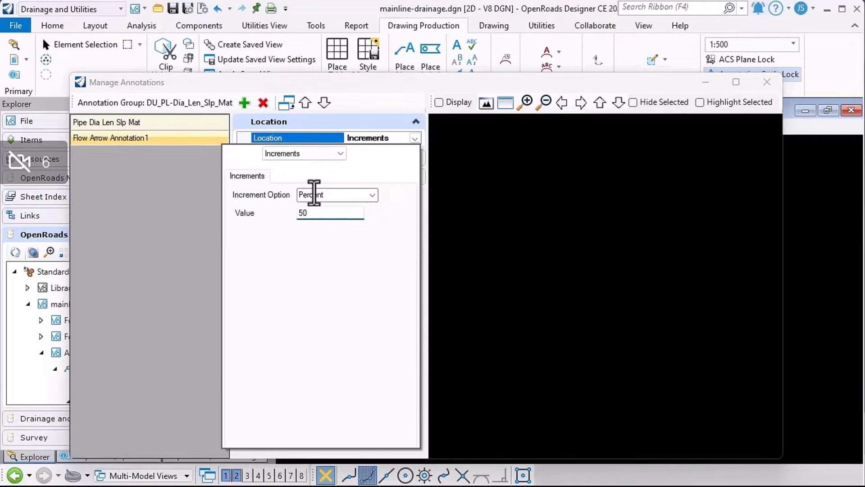
pyautogui.click(174, 199)
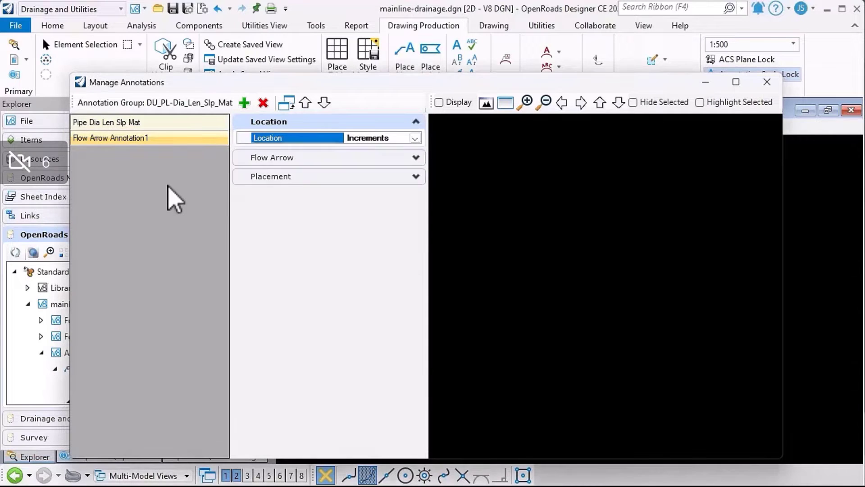
# Choose the Storm Water > Conduits > Pipes > Plan template for the flow arrow.
pyautogui.click(294, 159)
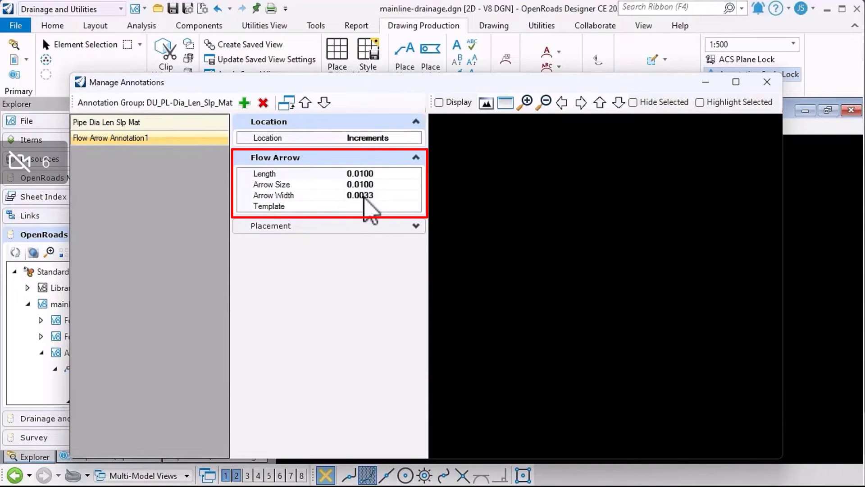
pyautogui.click(366, 206)
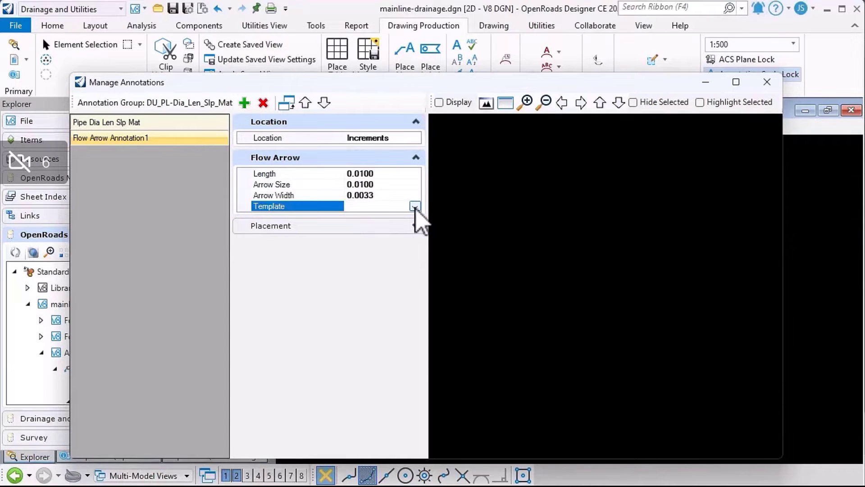
pyautogui.click(414, 206)
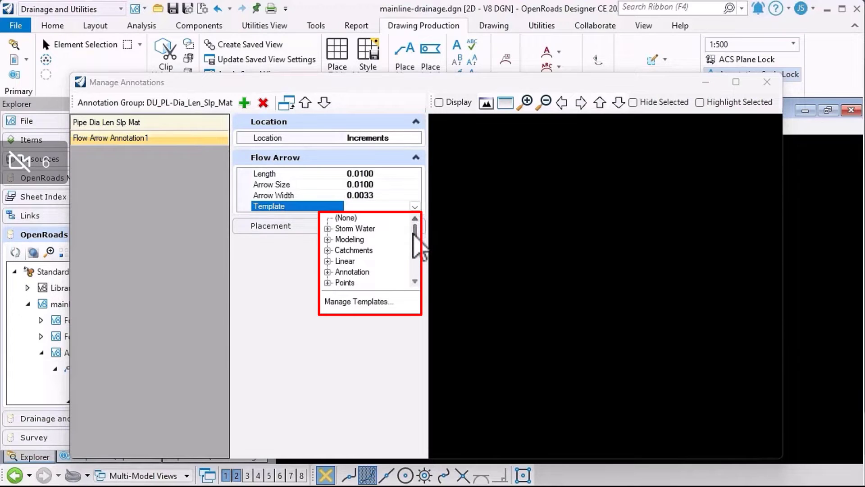
pyautogui.click(327, 228)
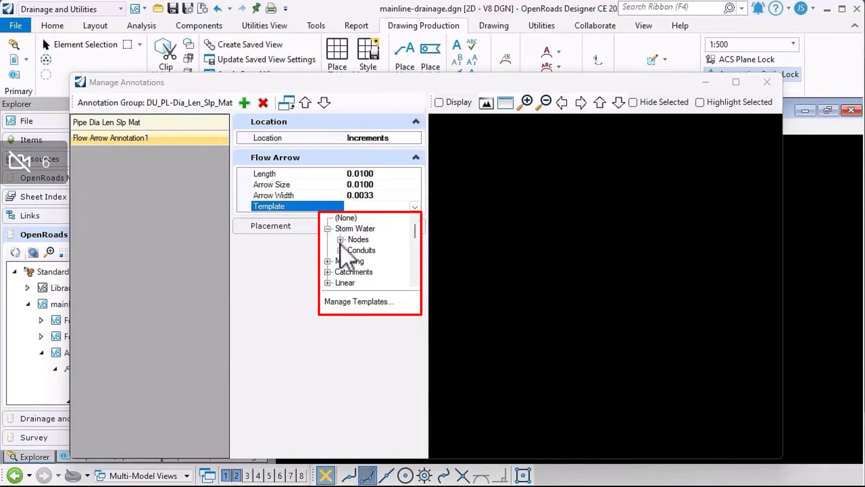
pyautogui.click(340, 250)
pyautogui.click(353, 229)
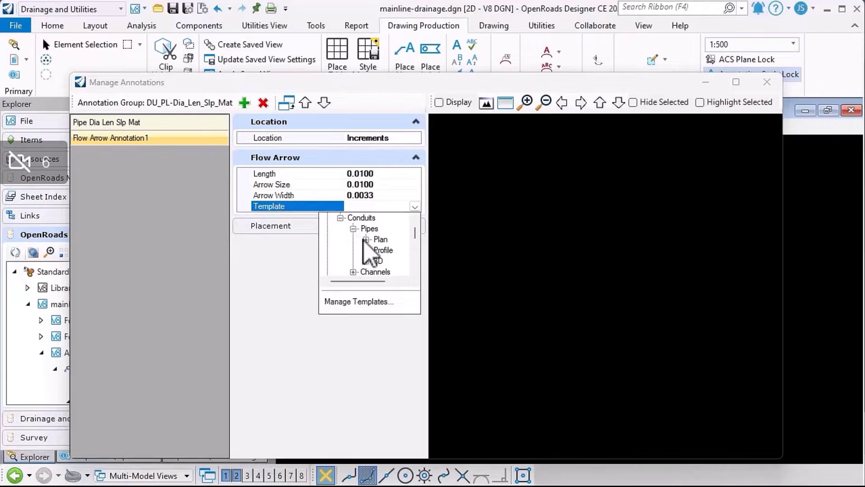
pyautogui.click(367, 239)
pyautogui.click(396, 250)
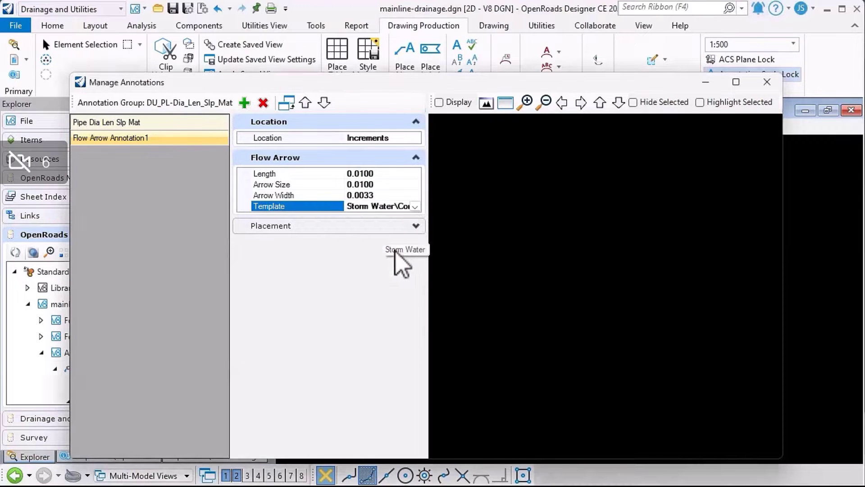
# Review the Placement offsets, keep the flow arrow template, and close Manage Annotations.
pyautogui.click(333, 227)
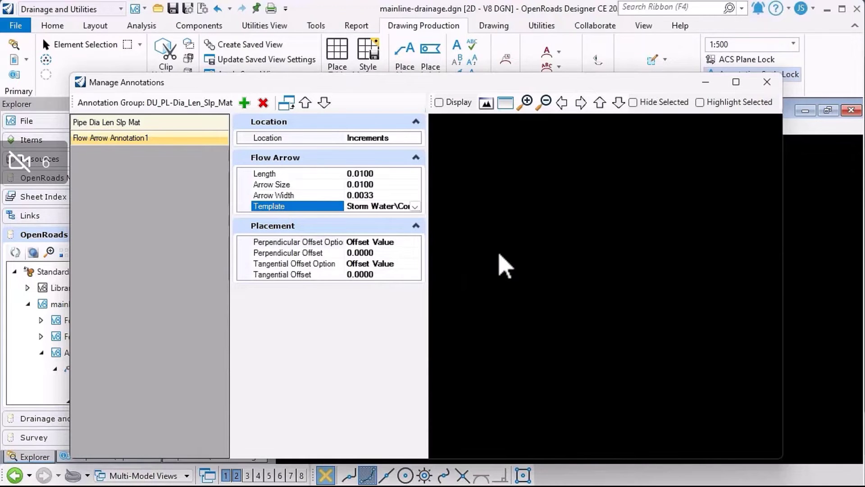
pyautogui.click(505, 266)
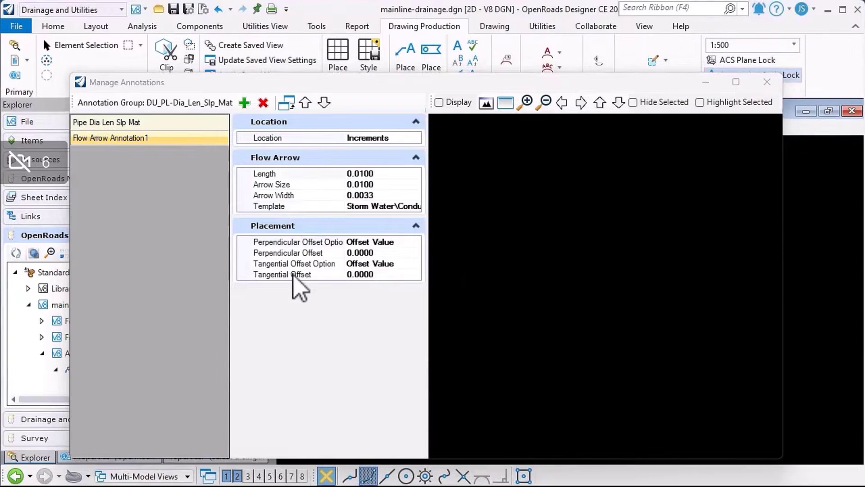
pyautogui.click(768, 84)
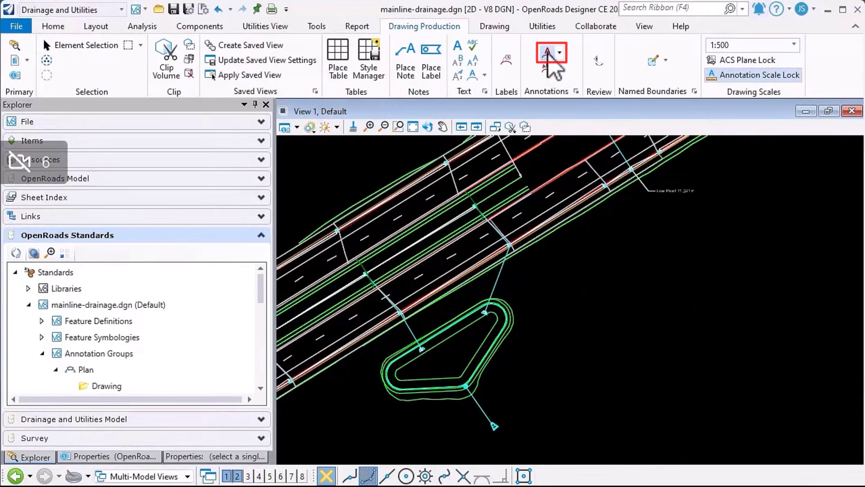
# Annotate the pipe between the road and the pond with Annotate Element.
pyautogui.click(548, 53)
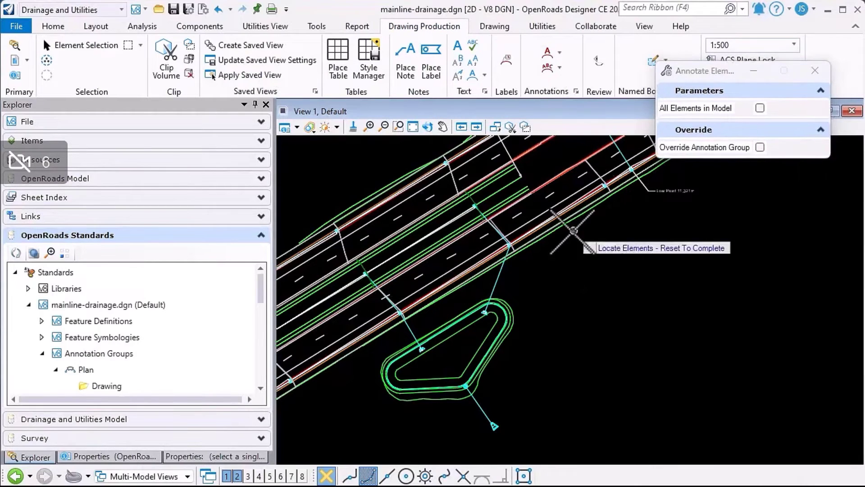
pyautogui.click(504, 263)
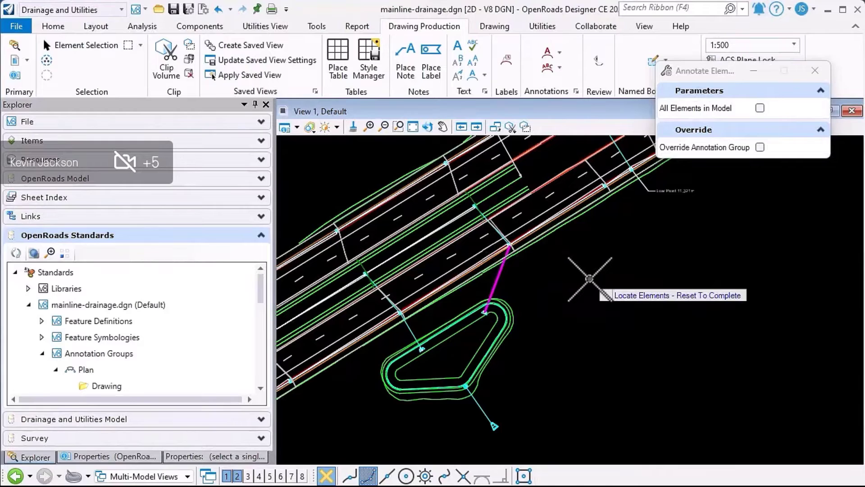
pyautogui.rightClick(589, 279)
# Select conduit SS-11 and show its drainage properties (SO-2 to IH-1, 0.226%, Concrete).
pyautogui.scroll(1, 491, 288)
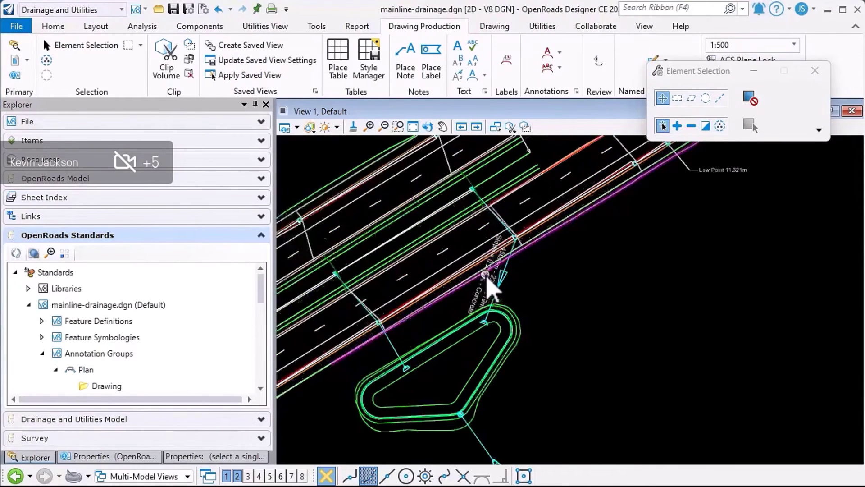
pyautogui.scroll(1, 488, 278)
pyautogui.scroll(1, 564, 265)
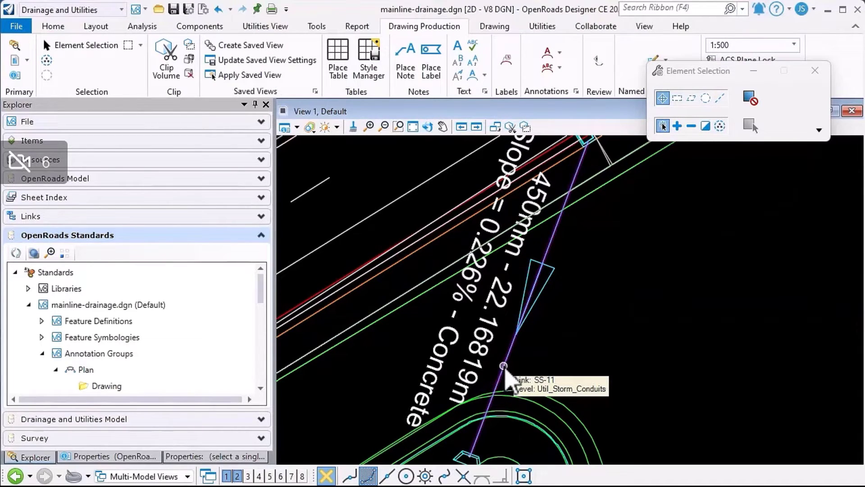
pyautogui.click(505, 376)
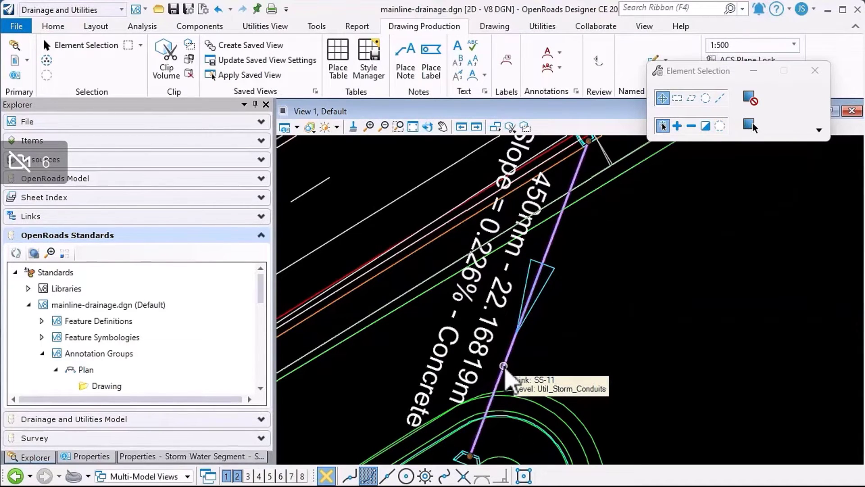
pyautogui.click(101, 457)
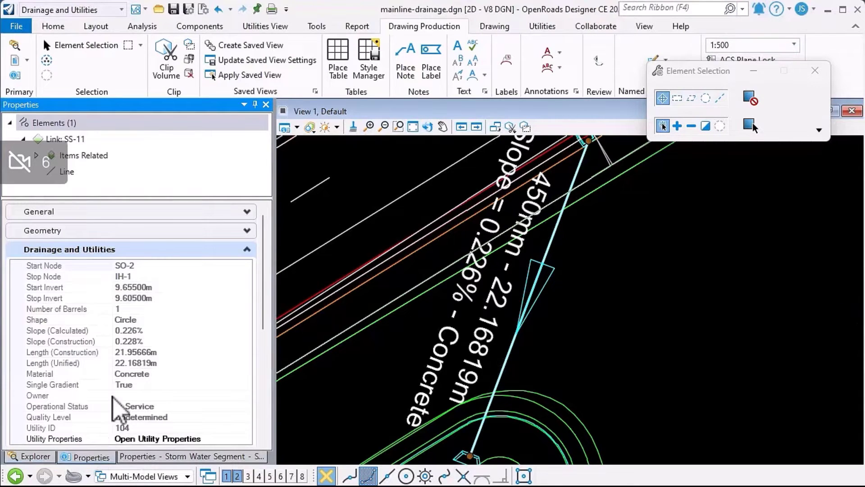
pyautogui.scroll(-5, 95, 381)
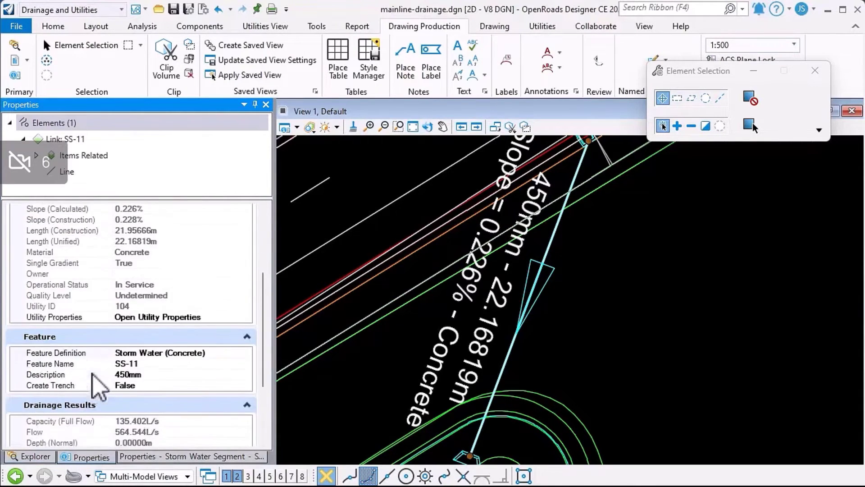
pyautogui.scroll(-1, 90, 369)
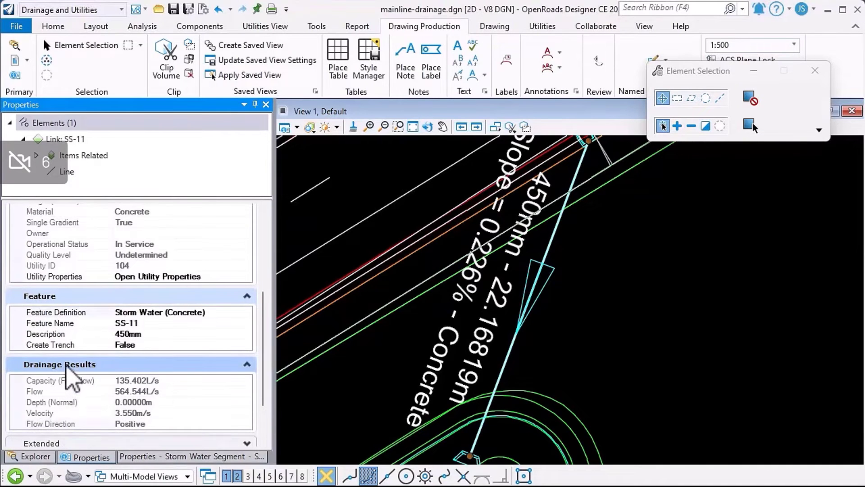
pyautogui.click(58, 424)
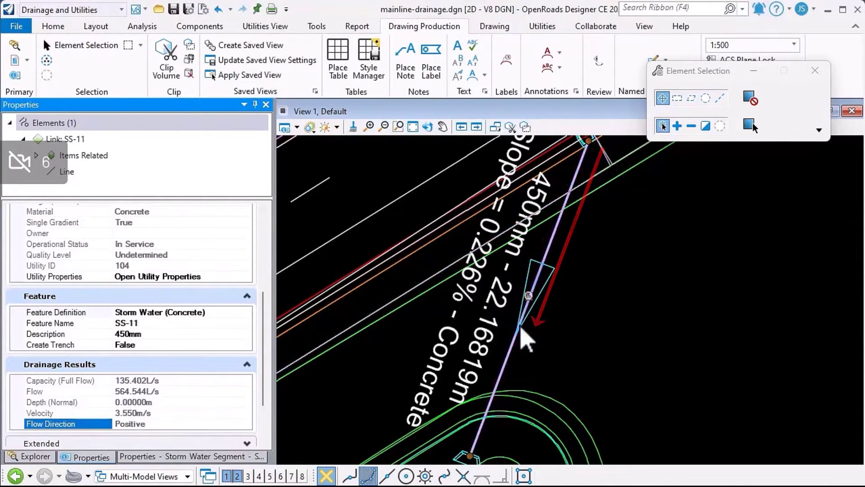
pyautogui.scroll(3, 164, 331)
pyautogui.scroll(3, 163, 331)
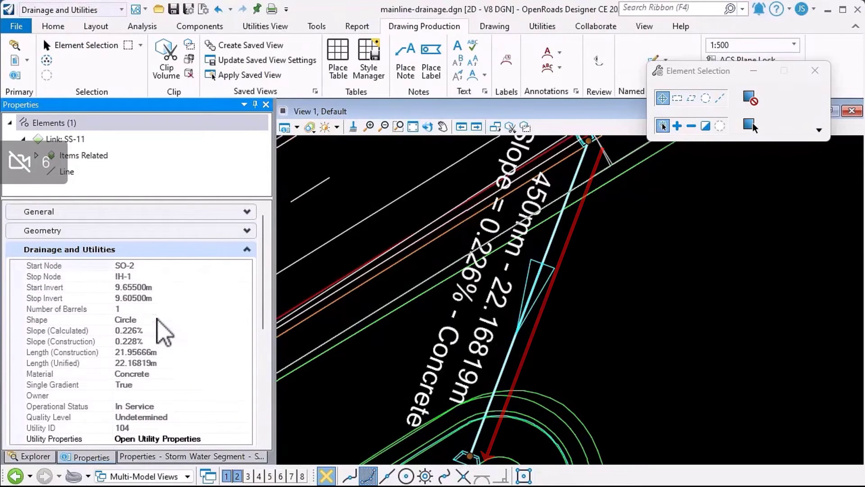
pyautogui.click(143, 266)
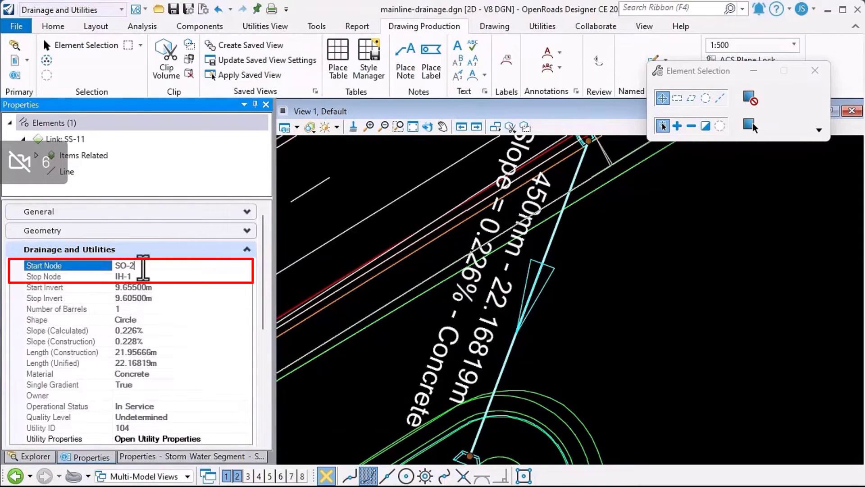
pyautogui.click(135, 277)
pyautogui.scroll(-1, 201, 367)
pyautogui.scroll(-4, 195, 356)
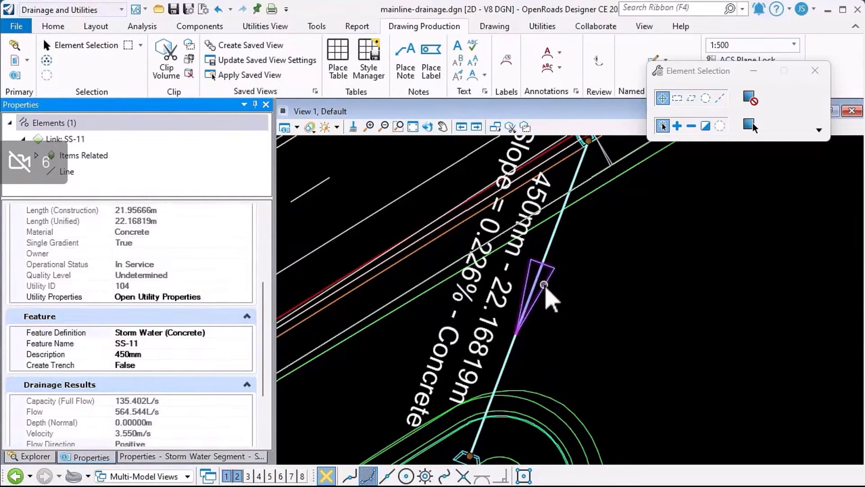
pyautogui.scroll(-3, 155, 405)
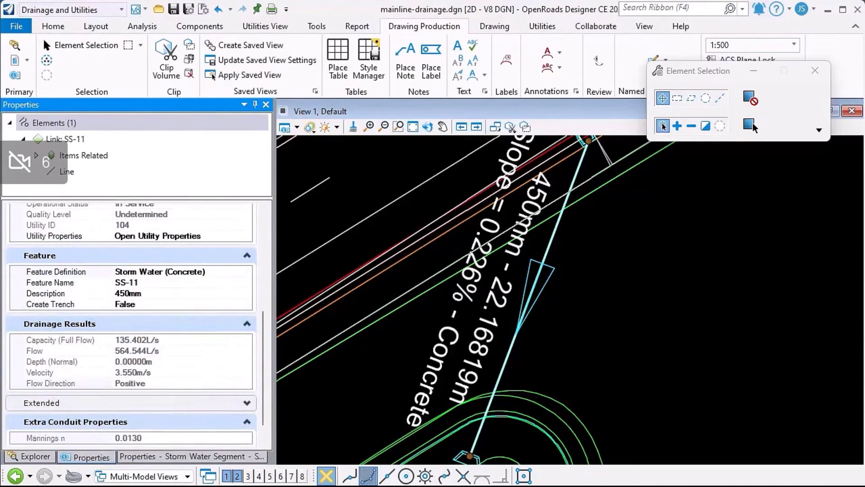
# Inspect SS-11's Flow Direction result, then switch the ribbon to Analysis.
pyautogui.click(180, 383)
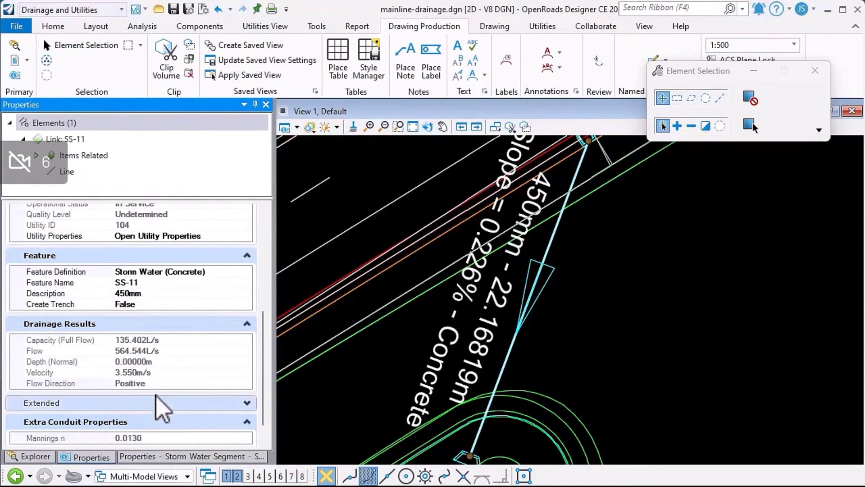
pyautogui.click(156, 384)
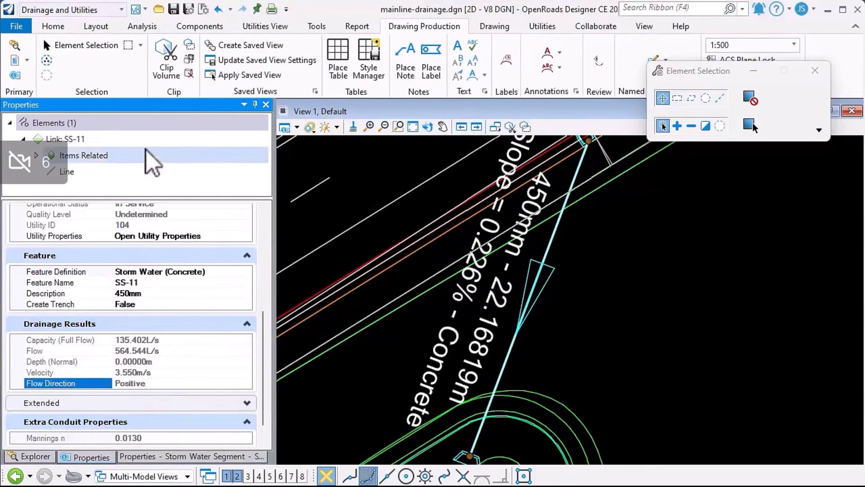
pyautogui.click(143, 27)
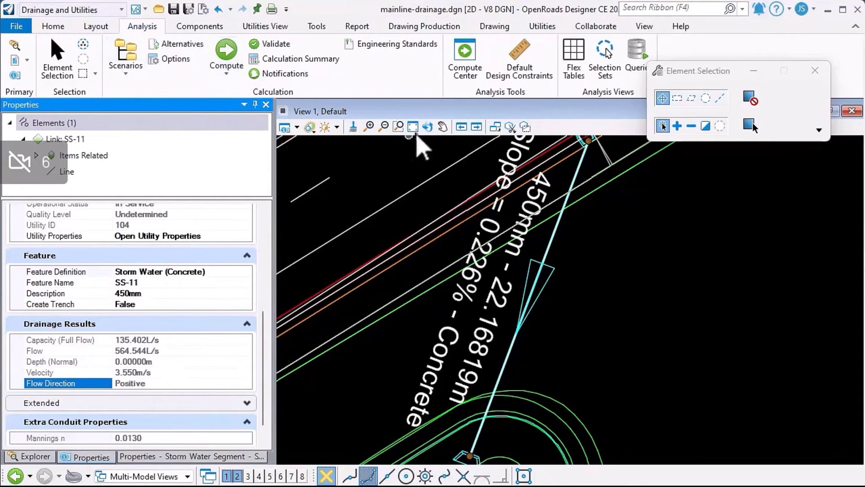
# Zoom in on the road-edge inlet beside the conduit and check the Base Analysis scenario.
pyautogui.click(413, 127)
pyautogui.scroll(-3, 347, 347)
pyautogui.moveTo(499, 332); pyautogui.dragTo(652, 232, button='middle')
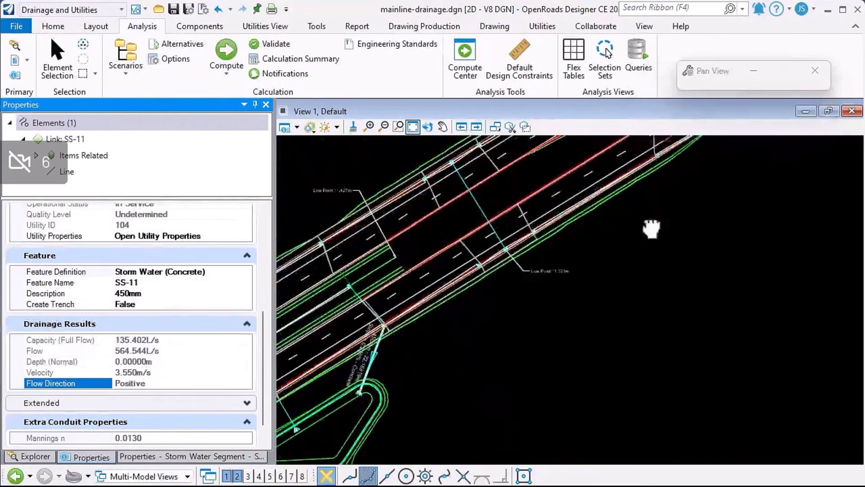
pyautogui.scroll(-3, 449, 373)
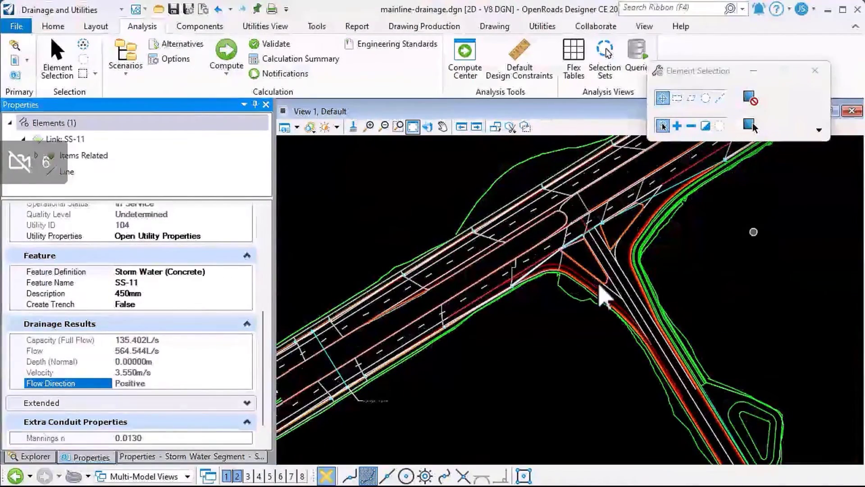
pyautogui.moveTo(827, 193); pyautogui.dragTo(435, 383, button='middle')
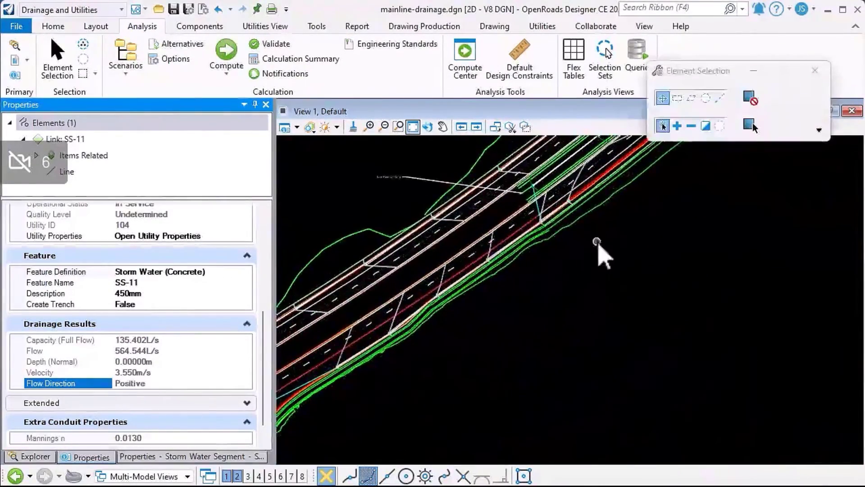
pyautogui.moveTo(599, 248); pyautogui.dragTo(504, 372, button='middle')
pyautogui.moveTo(605, 301)
pyautogui.mouseDown(button='middle')
pyautogui.moveTo(545, 353)
pyautogui.moveTo(499, 373)
pyautogui.moveTo(469, 354)
pyautogui.mouseUp(button='middle')
pyautogui.scroll(2, 443, 344)
pyautogui.scroll(2, 437, 351)
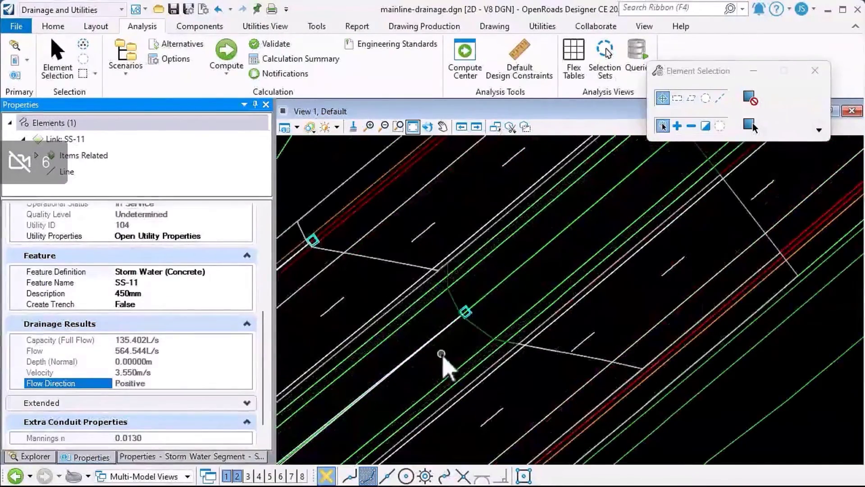
pyautogui.scroll(2, 349, 253)
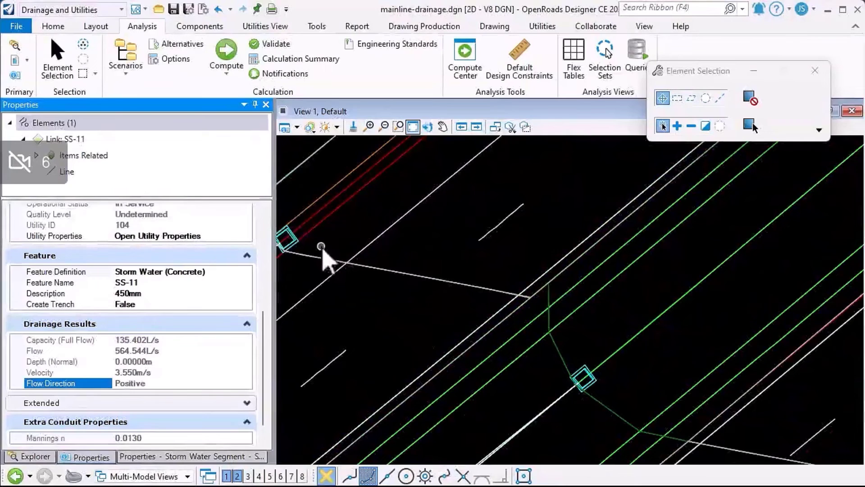
pyautogui.click(131, 61)
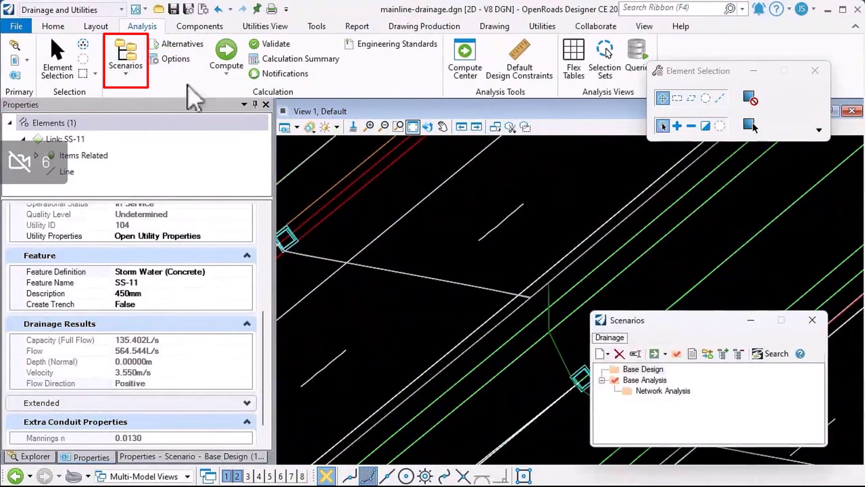
pyautogui.click(649, 381)
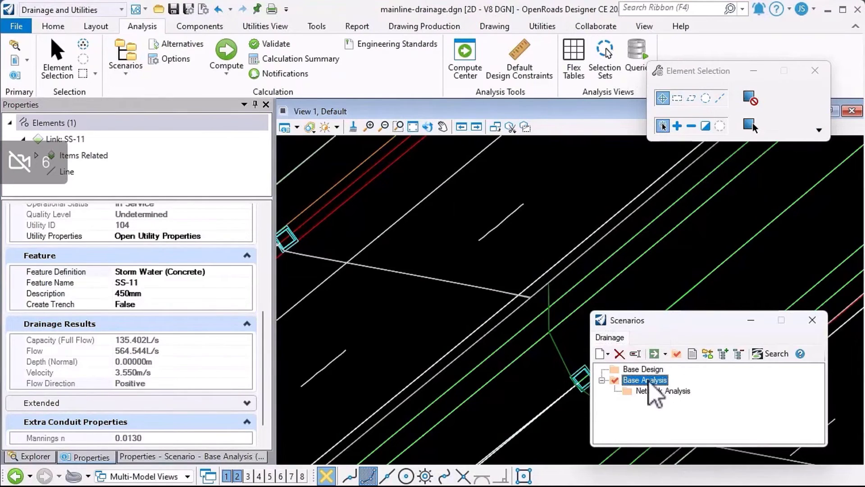
# Select inlet SO-44 and open its empty Inflow (Wet) Collection in the full properties.
pyautogui.click(813, 321)
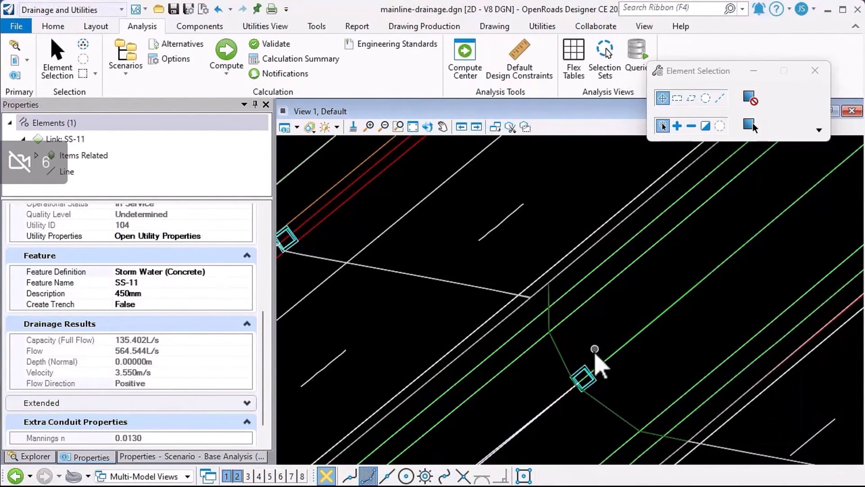
pyautogui.click(587, 374)
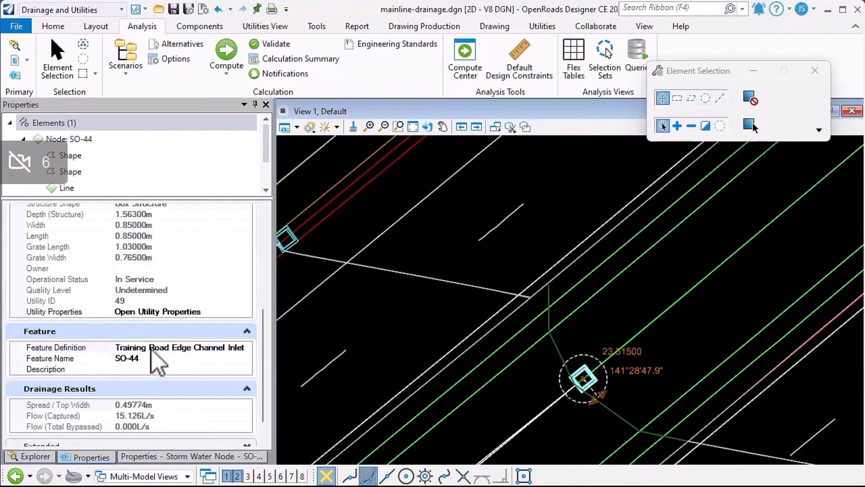
pyautogui.click(170, 456)
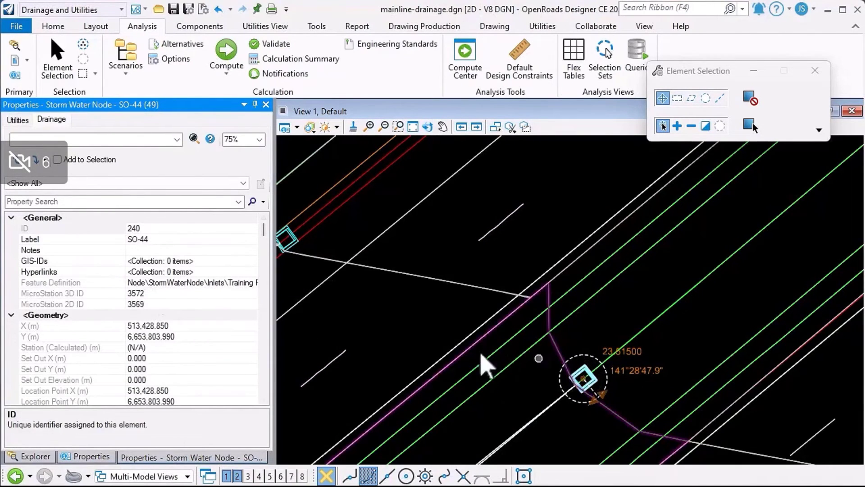
pyautogui.scroll(-3, 164, 336)
pyautogui.scroll(-3, 170, 350)
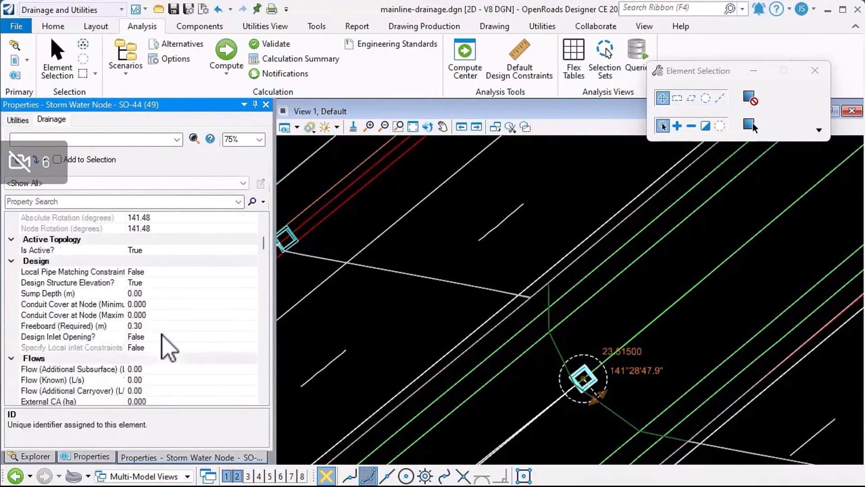
pyautogui.scroll(-3, 170, 350)
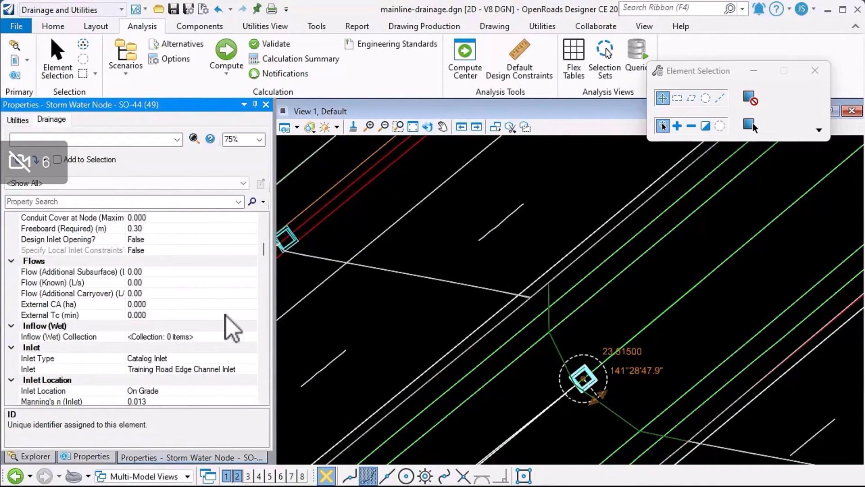
pyautogui.click(218, 336)
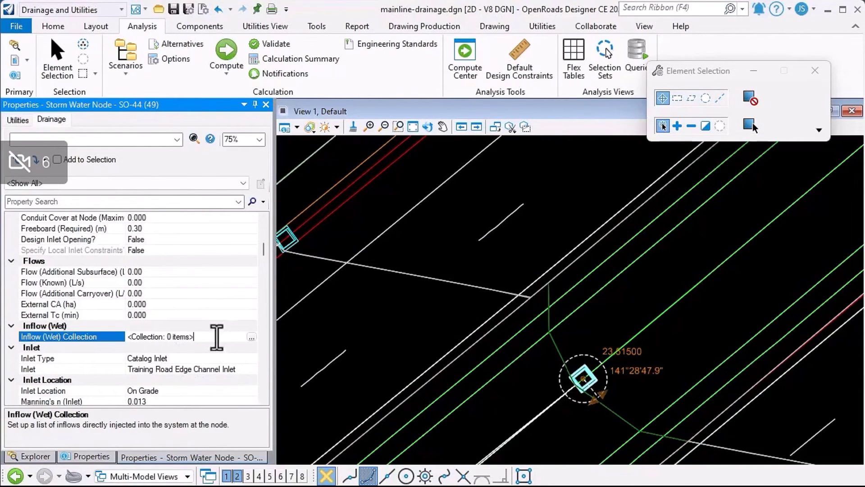
pyautogui.click(251, 337)
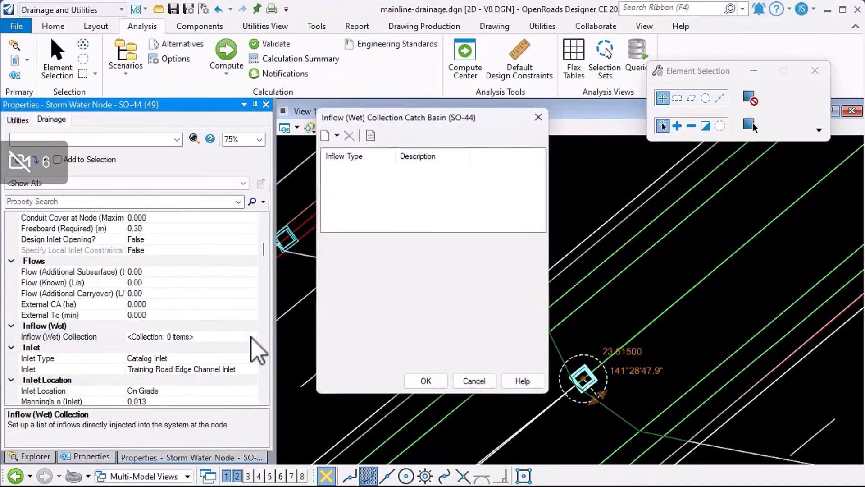
pyautogui.click(337, 135)
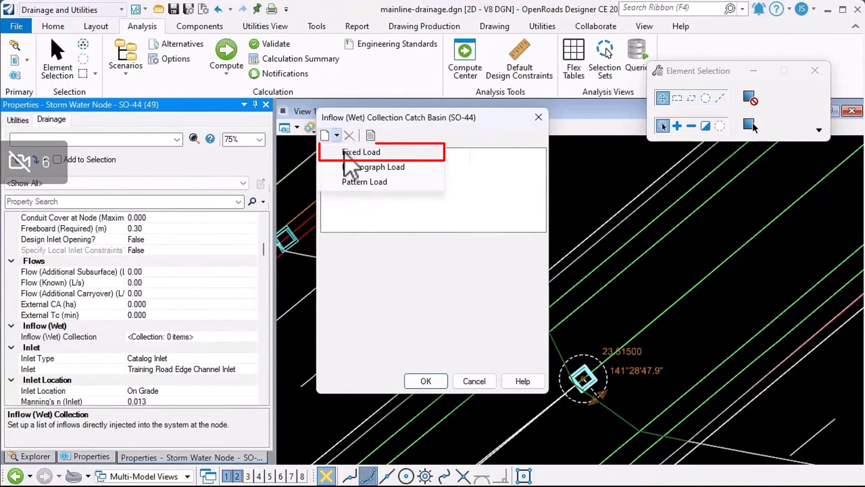
pyautogui.click(347, 156)
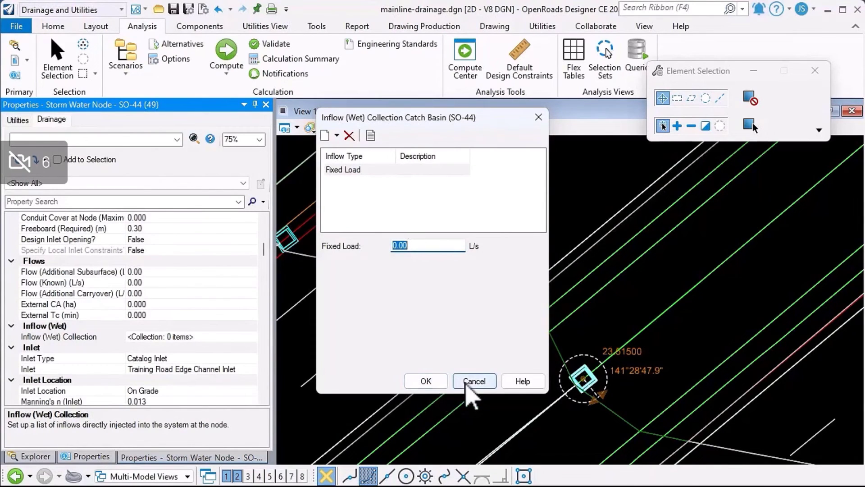
pyautogui.click(471, 382)
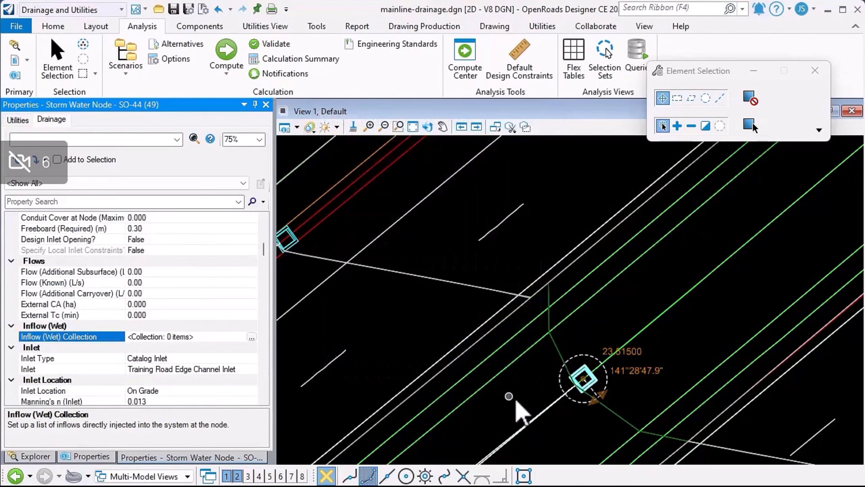